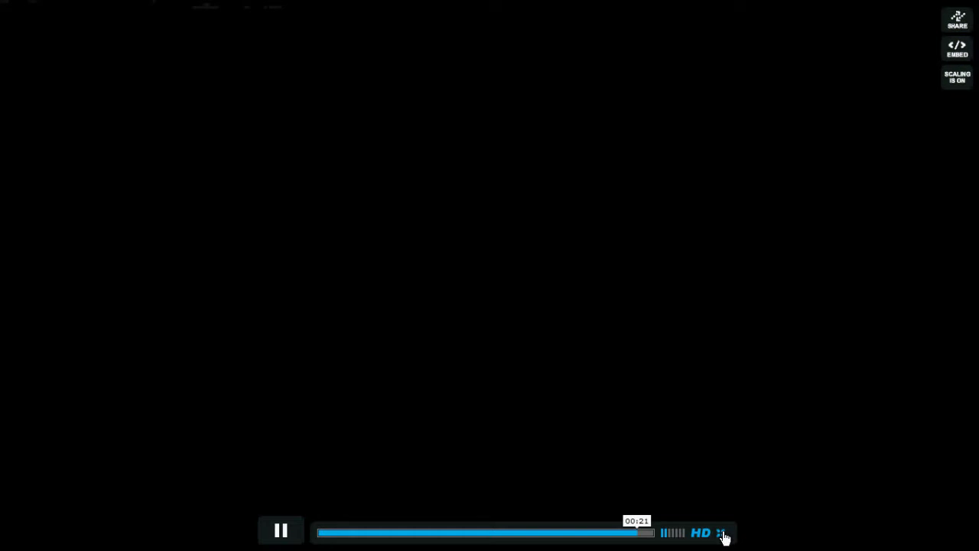
- Leave the full-screen video playback and switch to CINEMA 4D
click(725, 530)
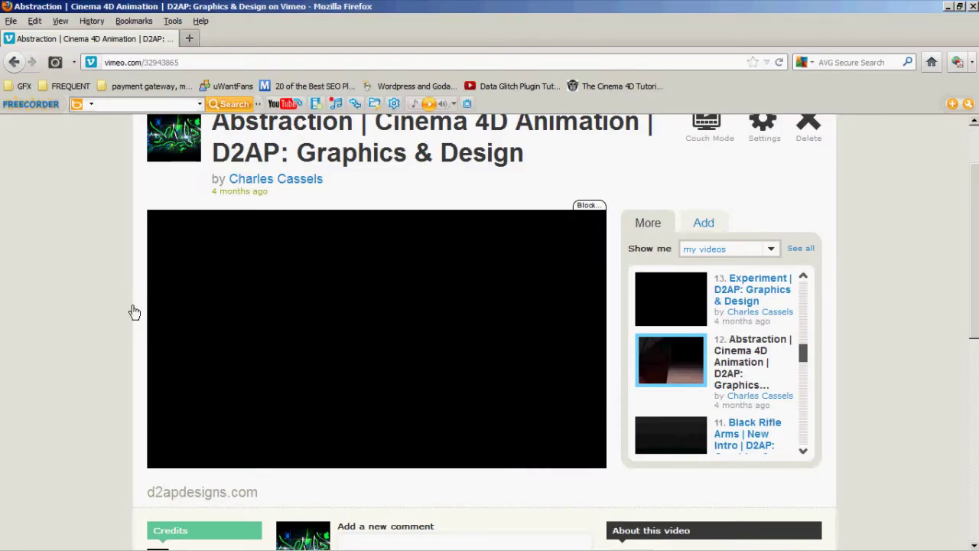
mouse_move(489, 547)
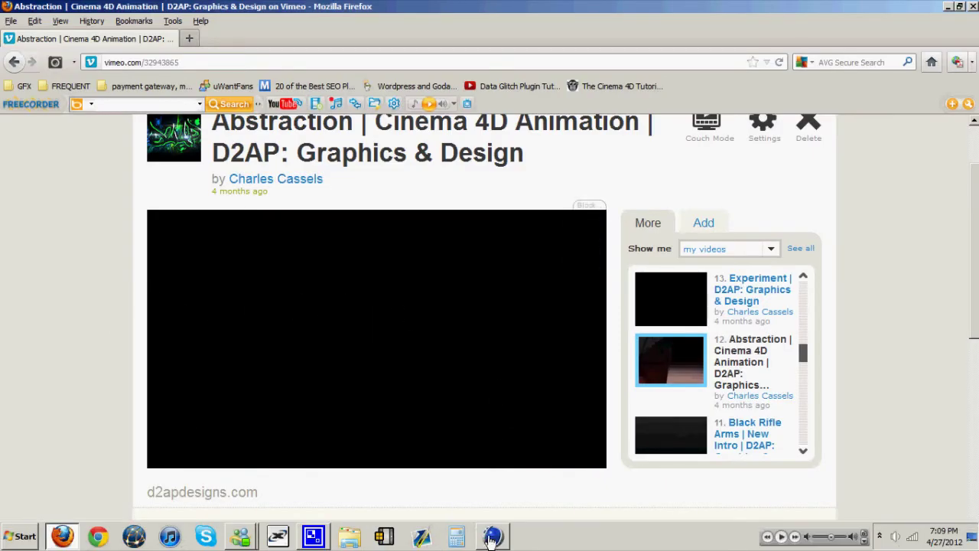
click(492, 537)
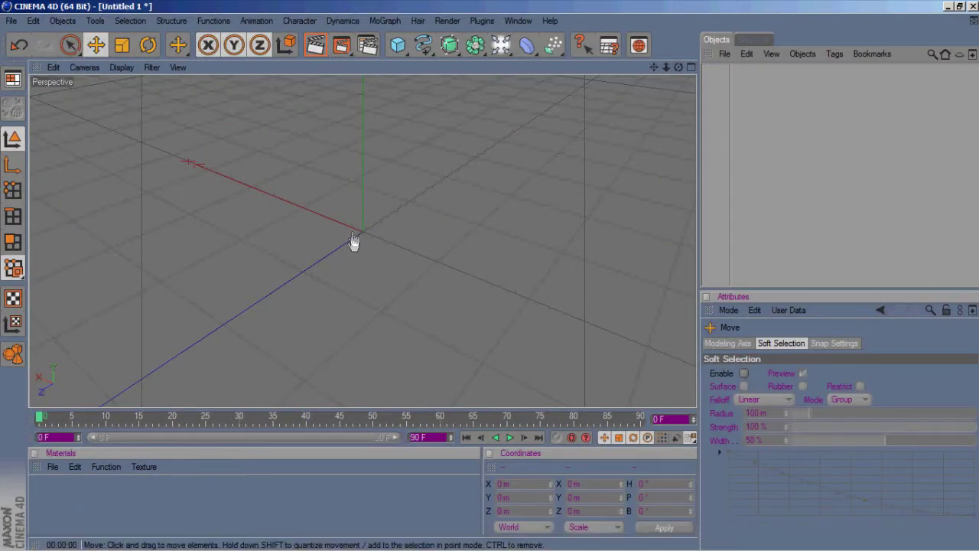
- Add a Platonic primitive and set its type to Octa with 2 segments
click(397, 46)
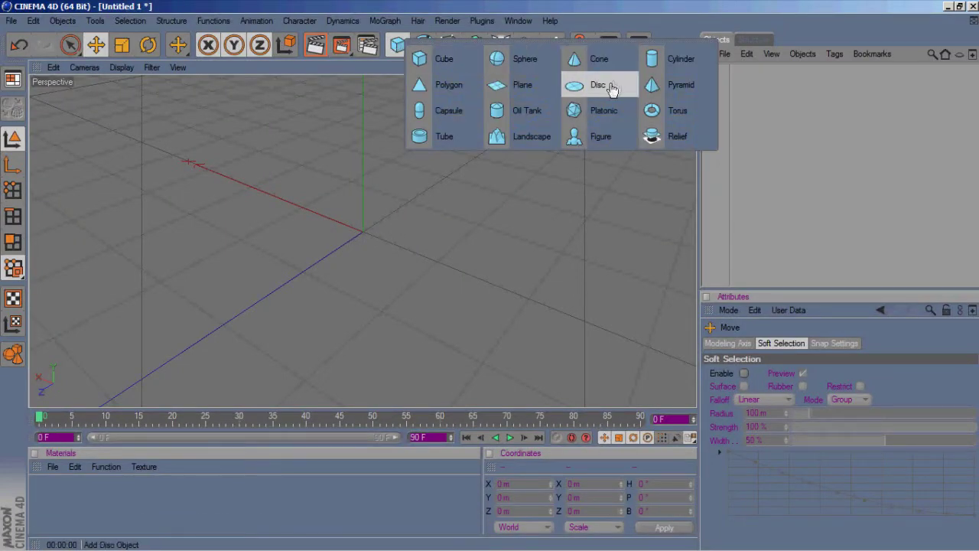
click(604, 121)
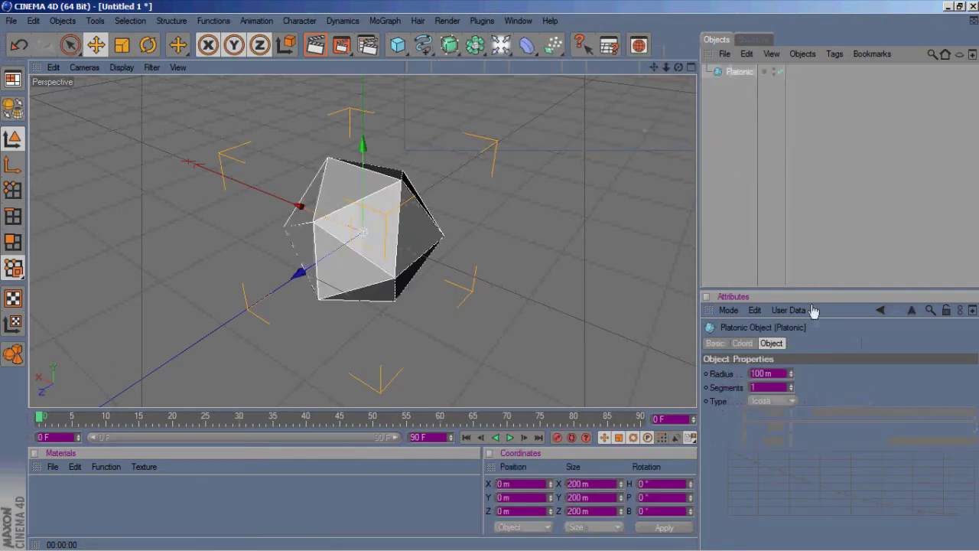
click(778, 401)
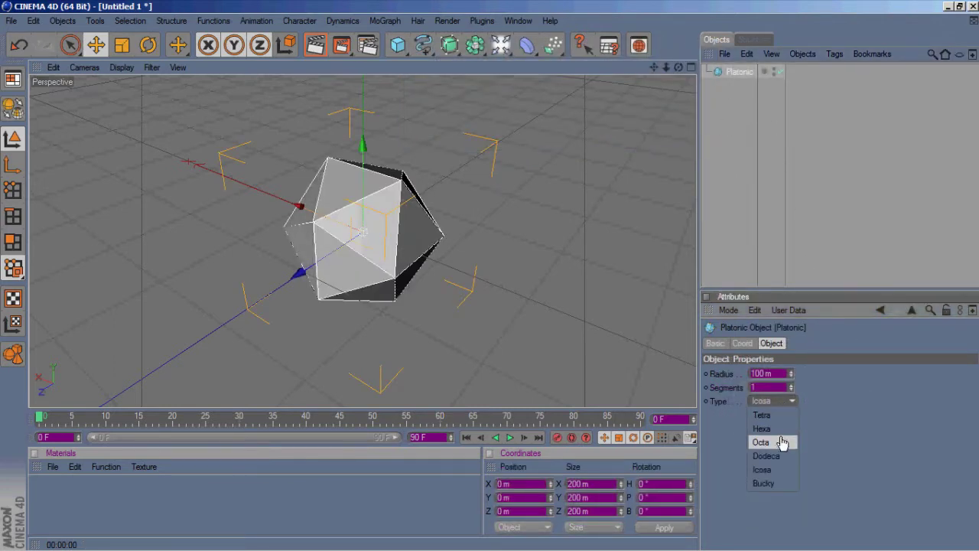
click(765, 442)
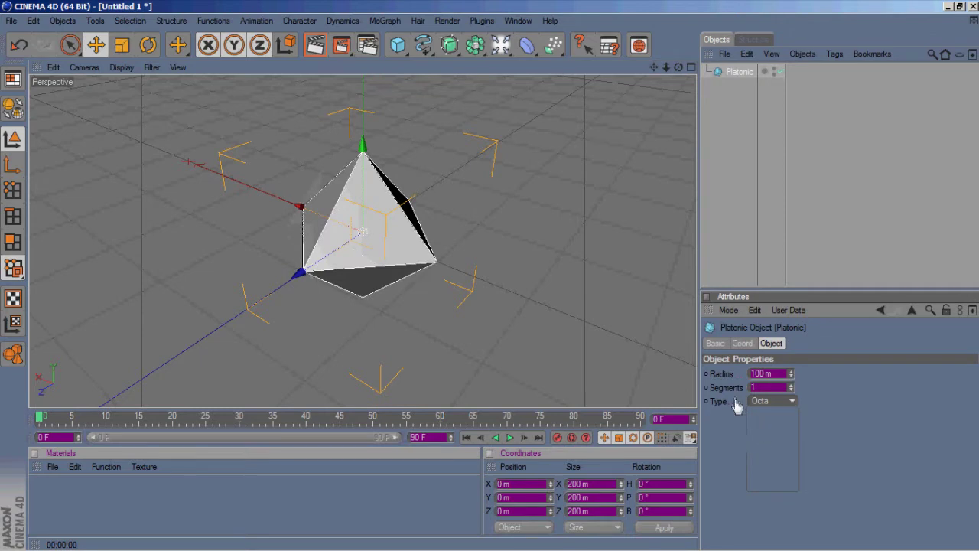
click(791, 385)
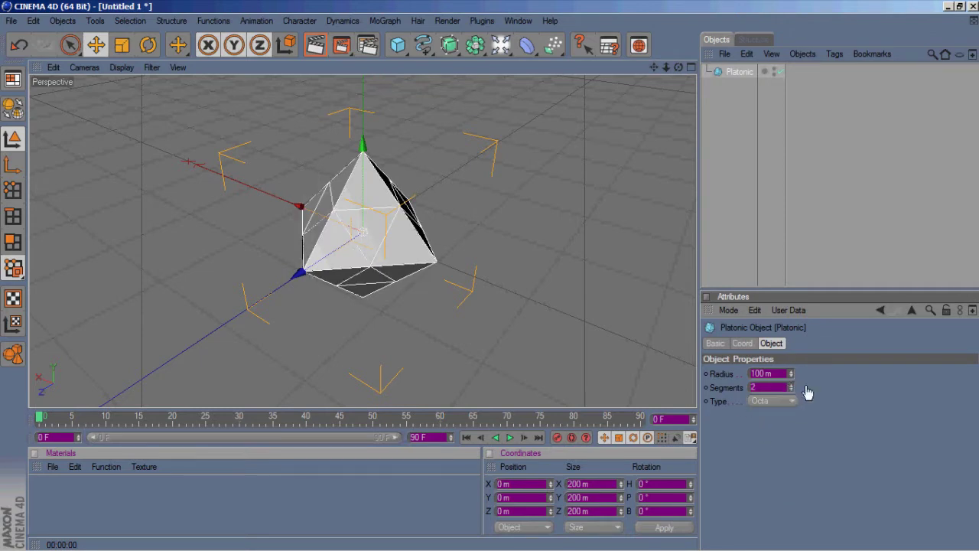
- Make the platonic editable and select all of its polygons in polygon mode
click(13, 107)
click(13, 242)
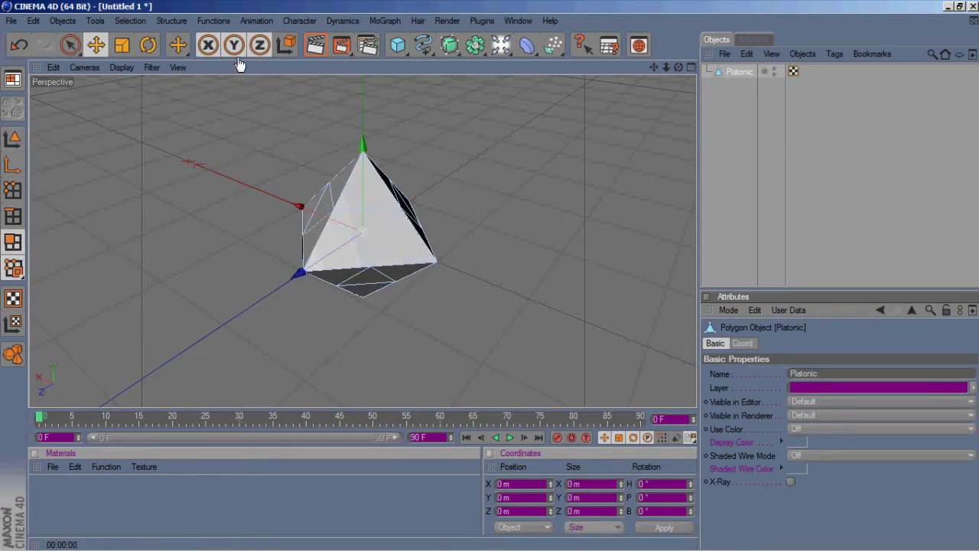
click(136, 22)
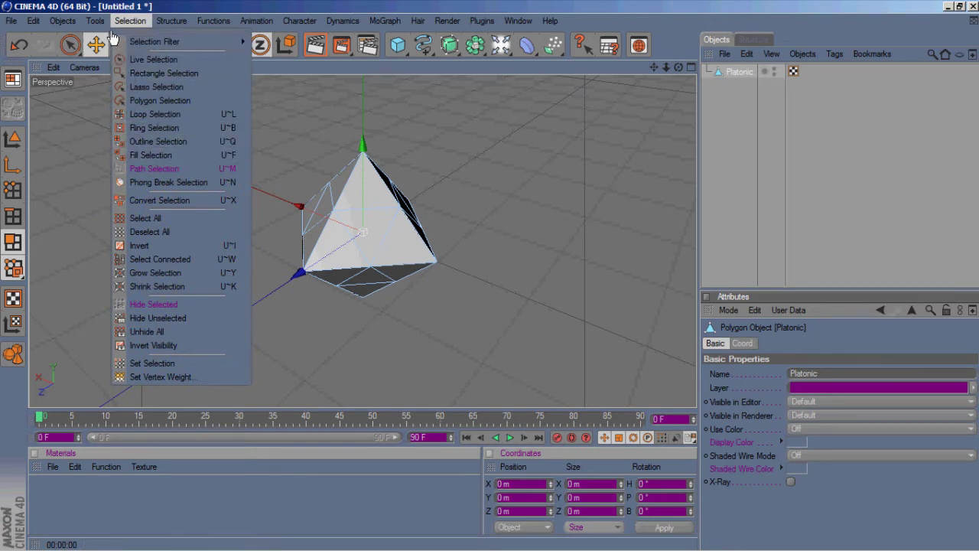
mouse_move(45, 23)
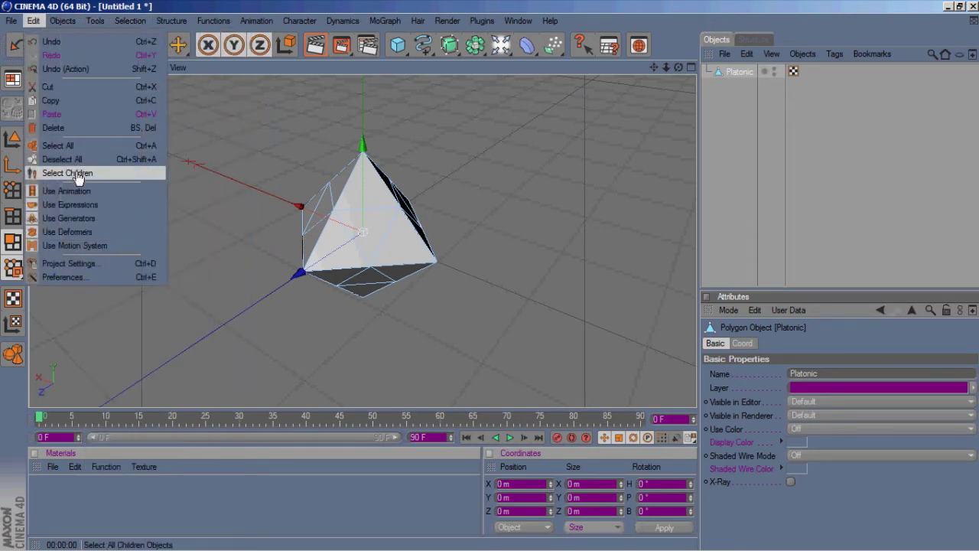
click(61, 146)
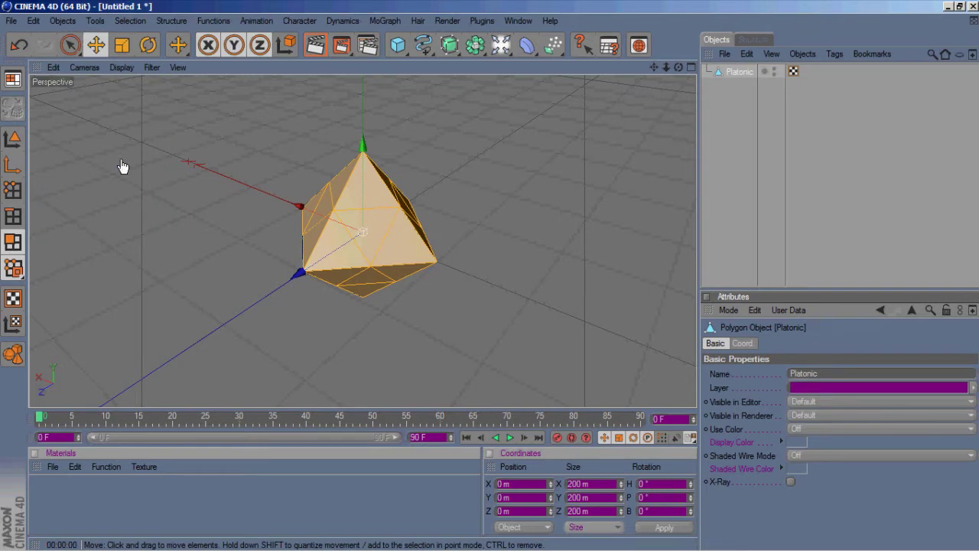
- Apply Extrude Inner to all selected polygons with Preserve Groups off and an offset of 1.5 m
key(i)
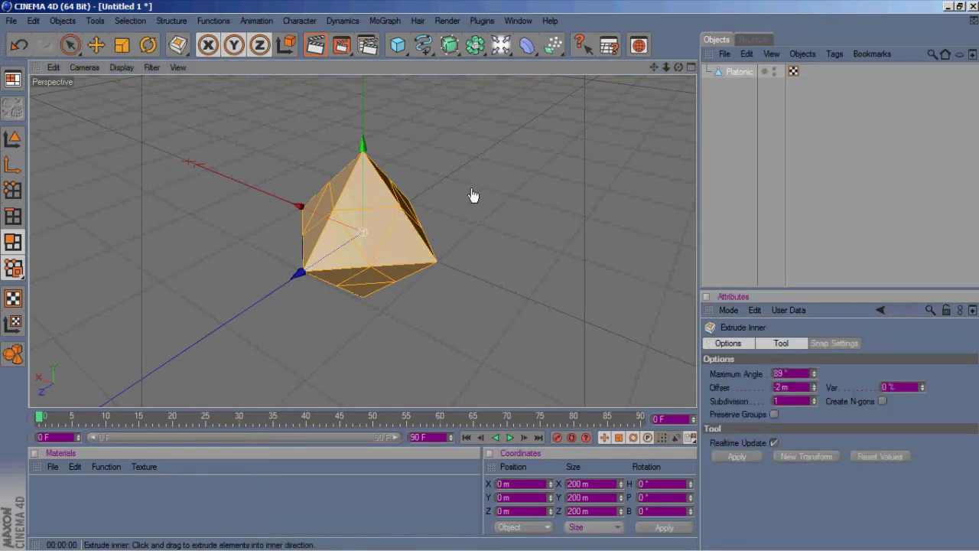
click(774, 414)
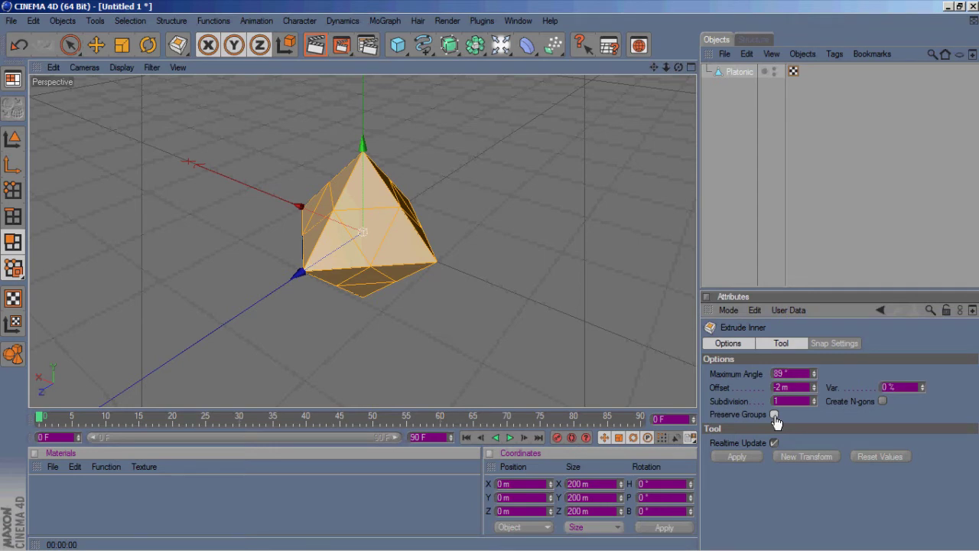
click(739, 457)
drag(815, 390, 816, 397)
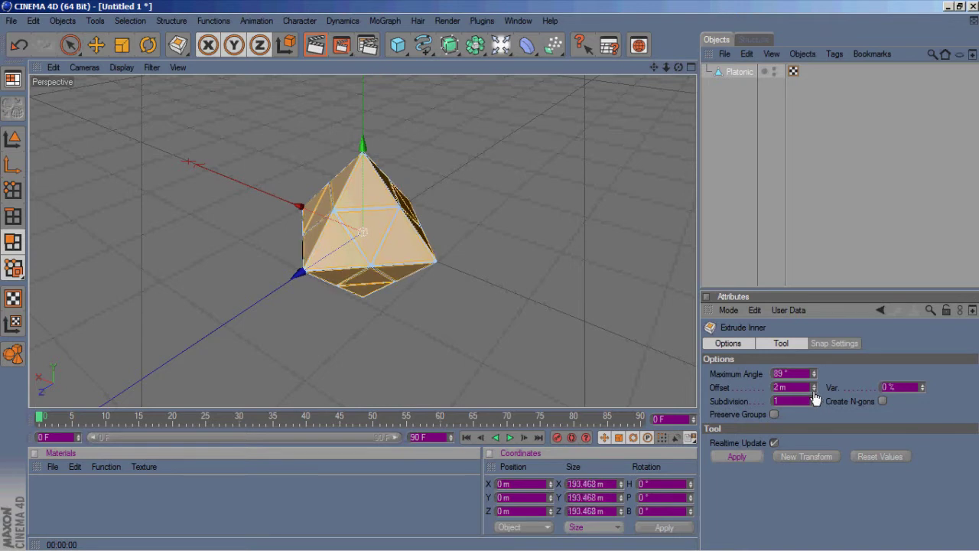
scroll(492, 252, up, 10)
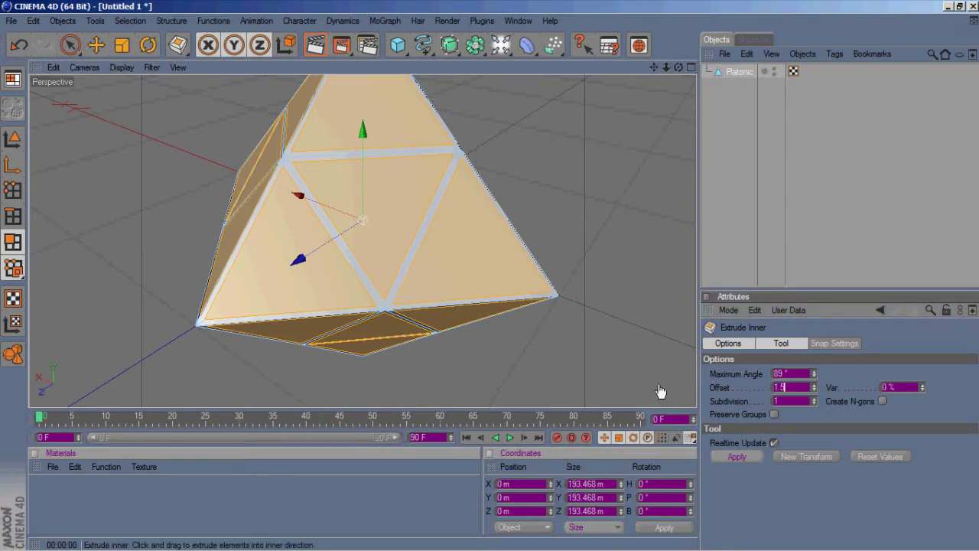
click(733, 455)
click(794, 403)
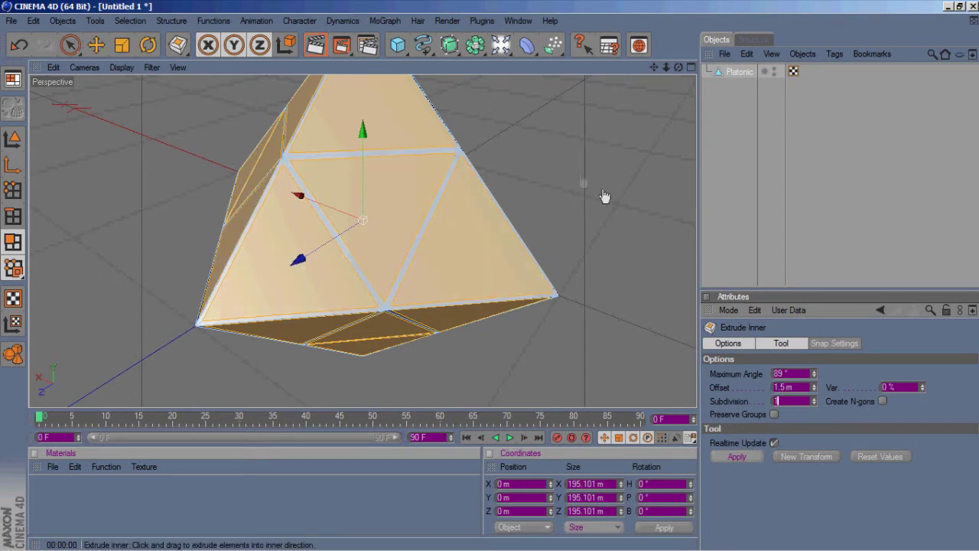
- Extrude the inset polygons outward with an offset of 2 m, keeping Preserve Groups on
click(306, 77)
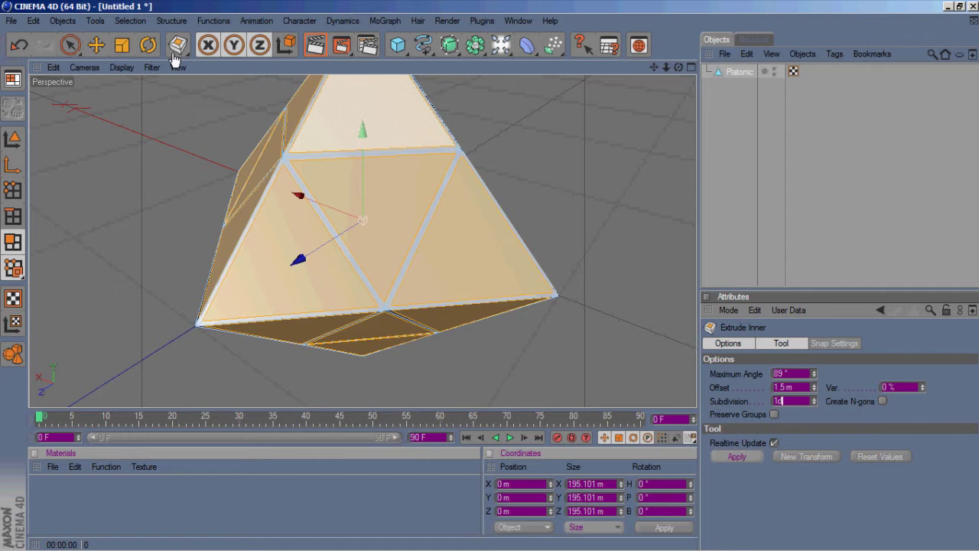
key(e)
click(350, 196)
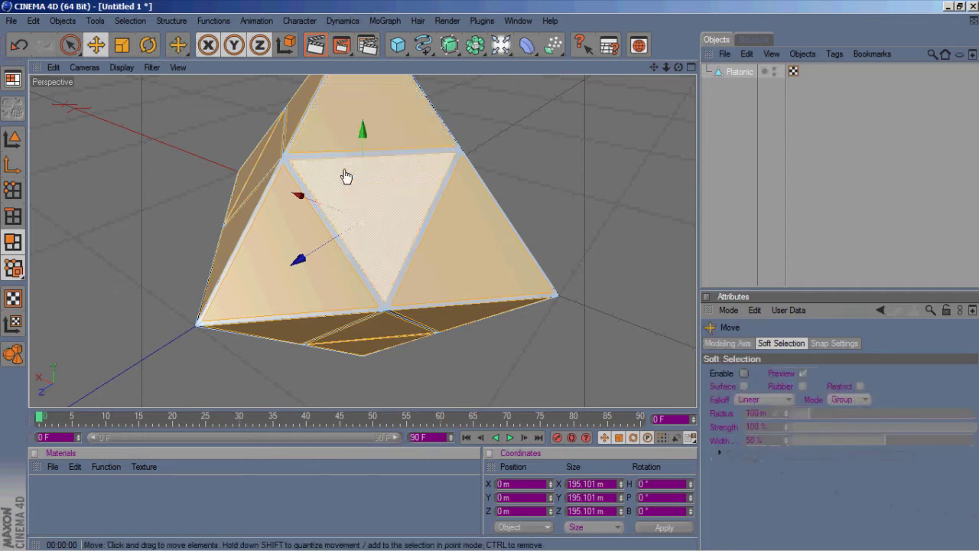
key(d)
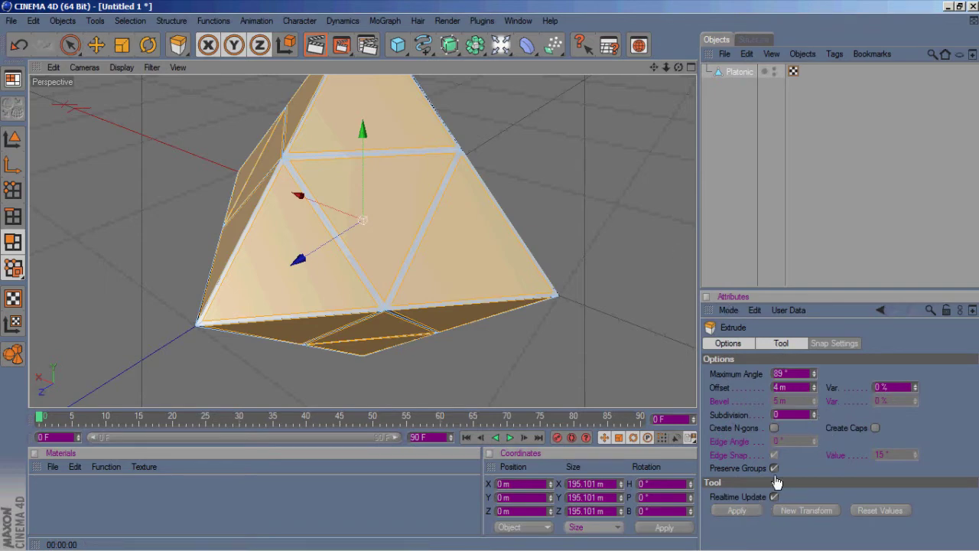
click(737, 510)
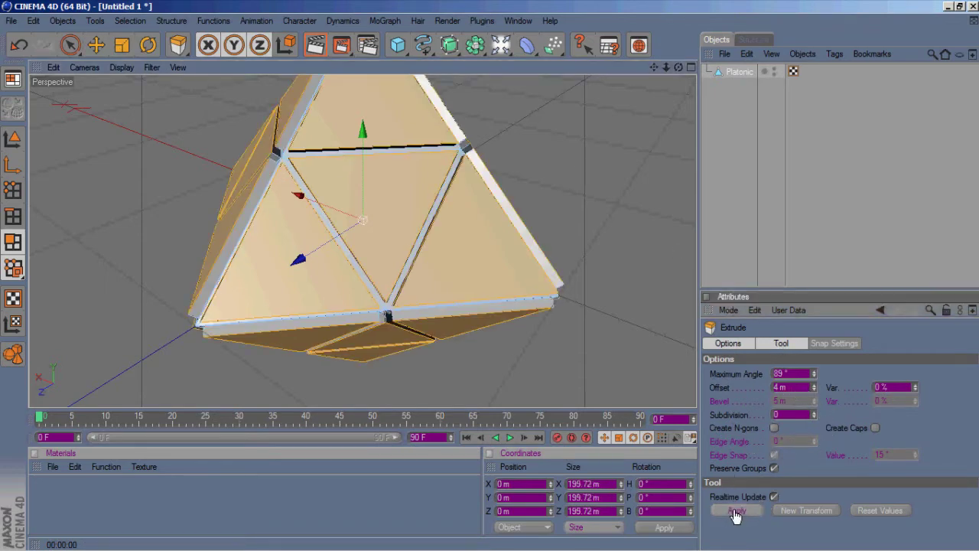
drag(813, 387, 813, 389)
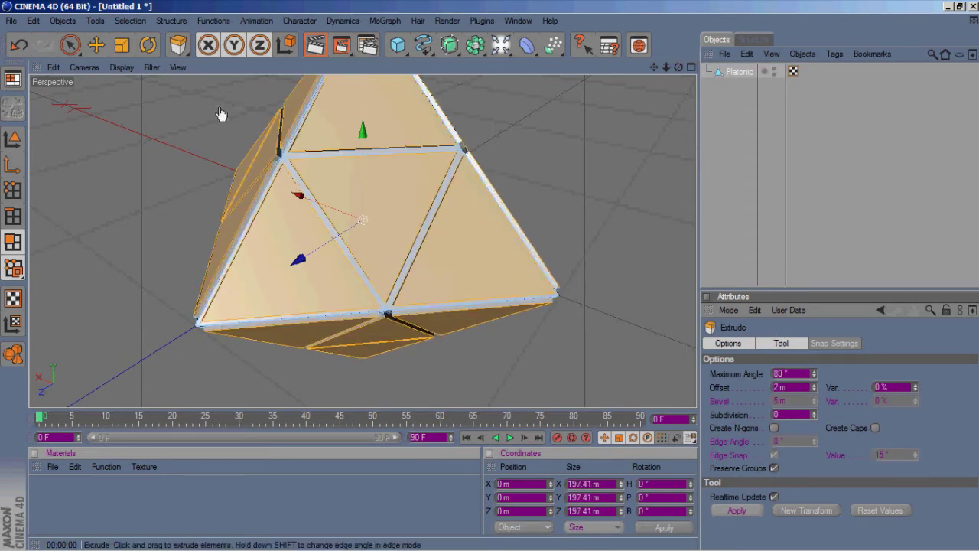
- Apply Extrude Inner to the raised polygons with a negative offset of -1.5 m so they widen outward
click(178, 46)
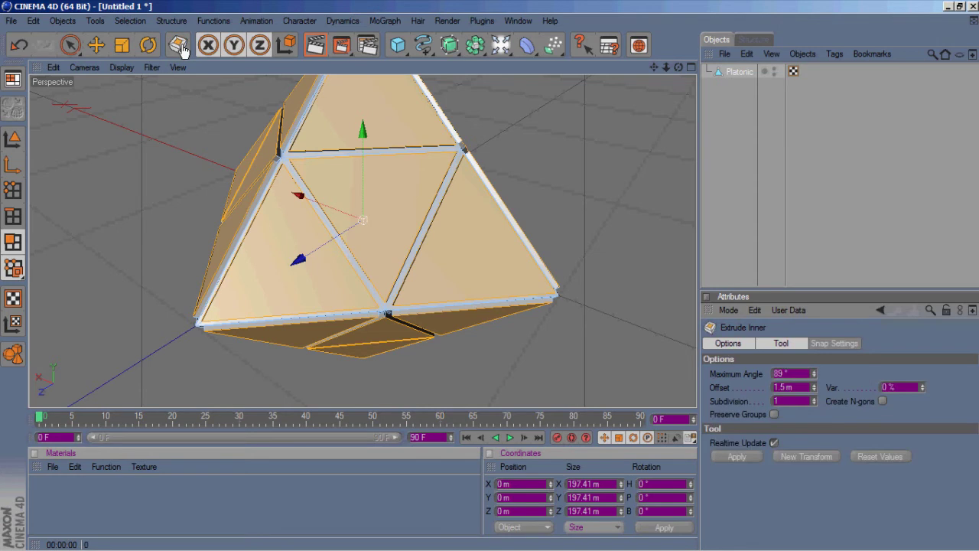
click(813, 391)
click(742, 458)
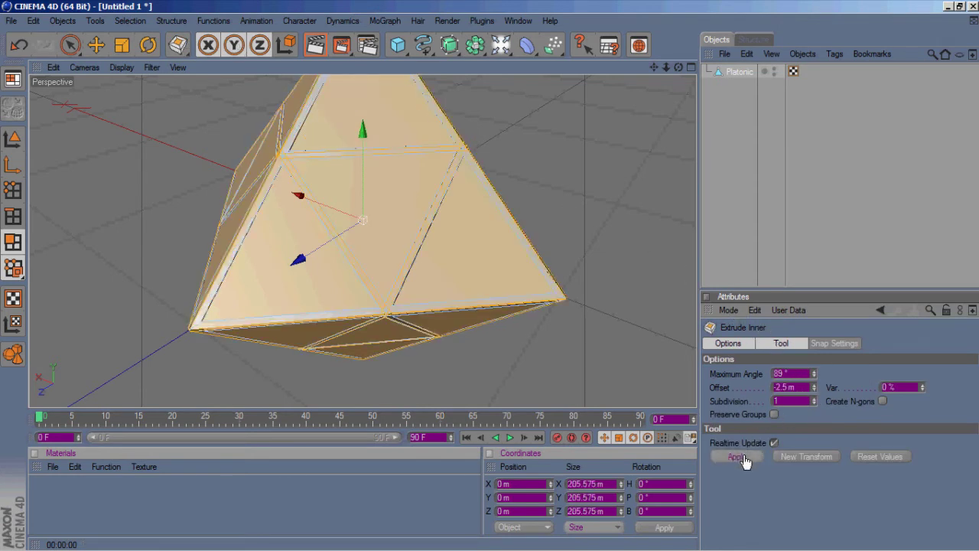
click(813, 386)
click(813, 385)
click(812, 386)
click(813, 390)
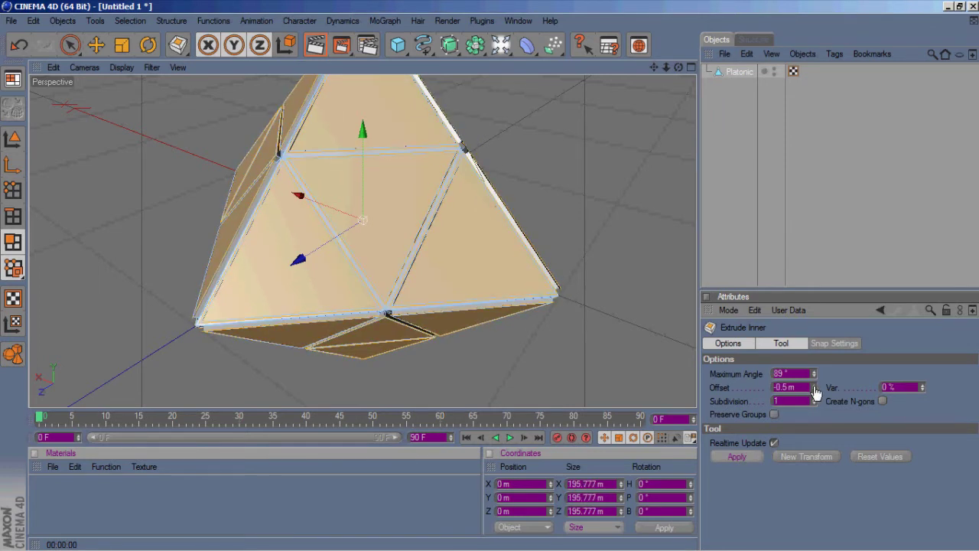
click(813, 392)
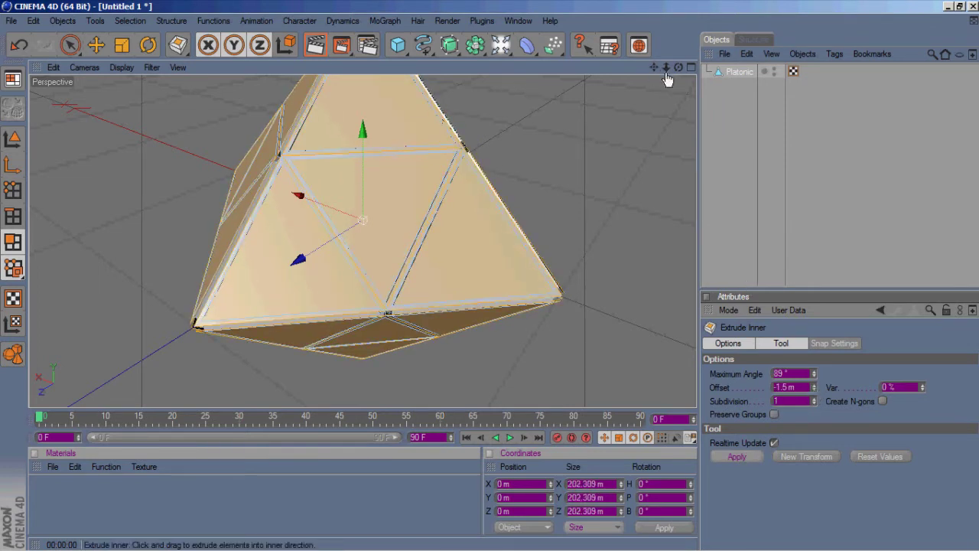
- Check the seams between the widened polygons up close and set the Extrude Inner offset to -1 m
mouse_move(490, 283)
alt+mouse_down()
mouse_move(520, 286)
mouse_move(492, 283)
alt+mouse_up()
scroll(402, 115, up, 5)
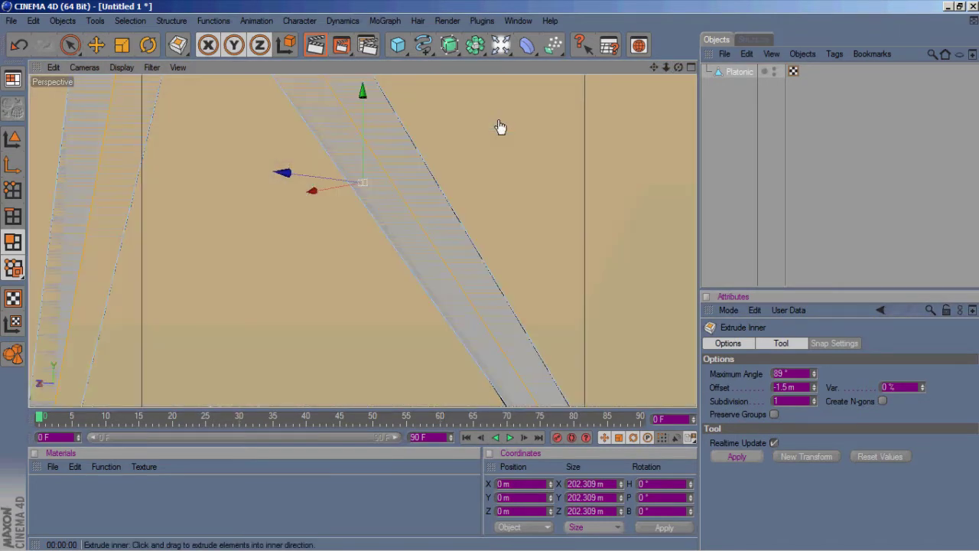
scroll(516, 113, down, 3)
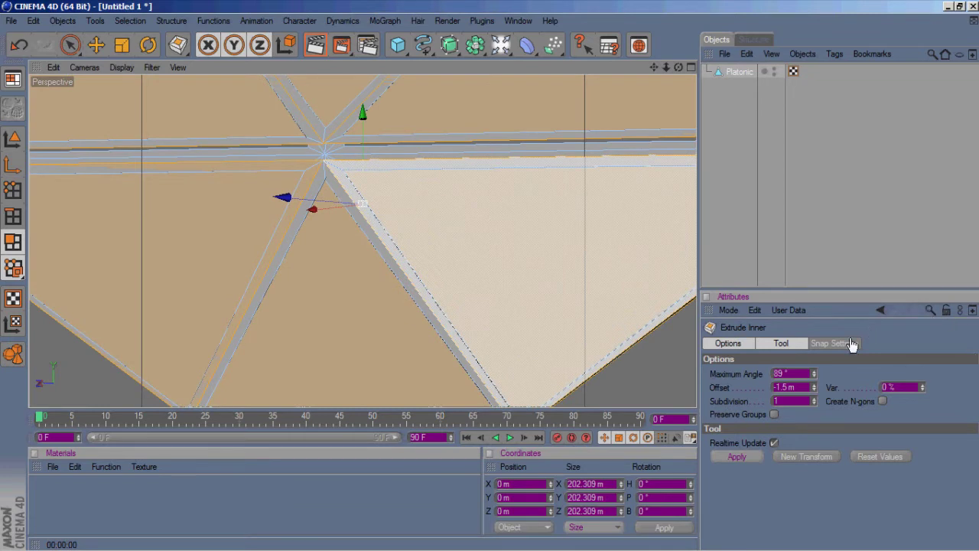
click(813, 389)
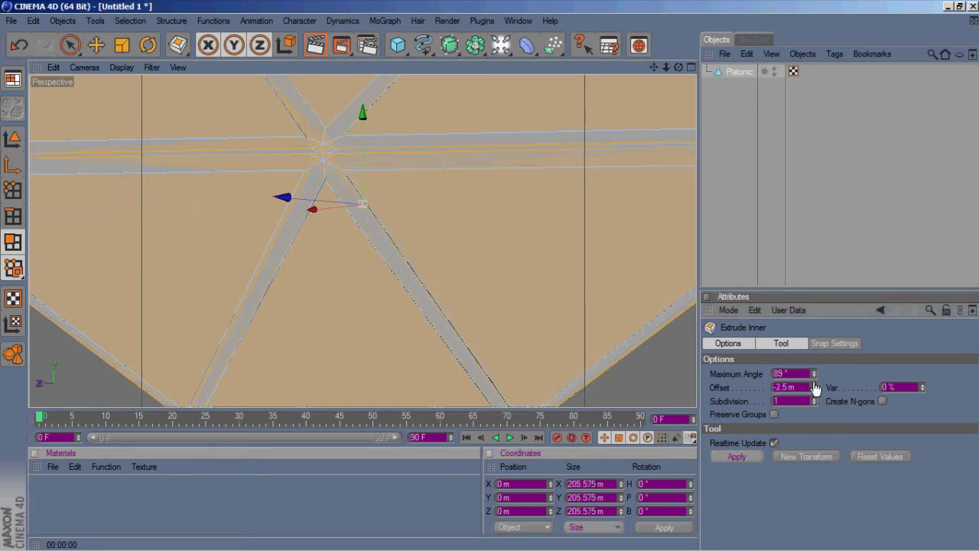
click(813, 384)
click(813, 384)
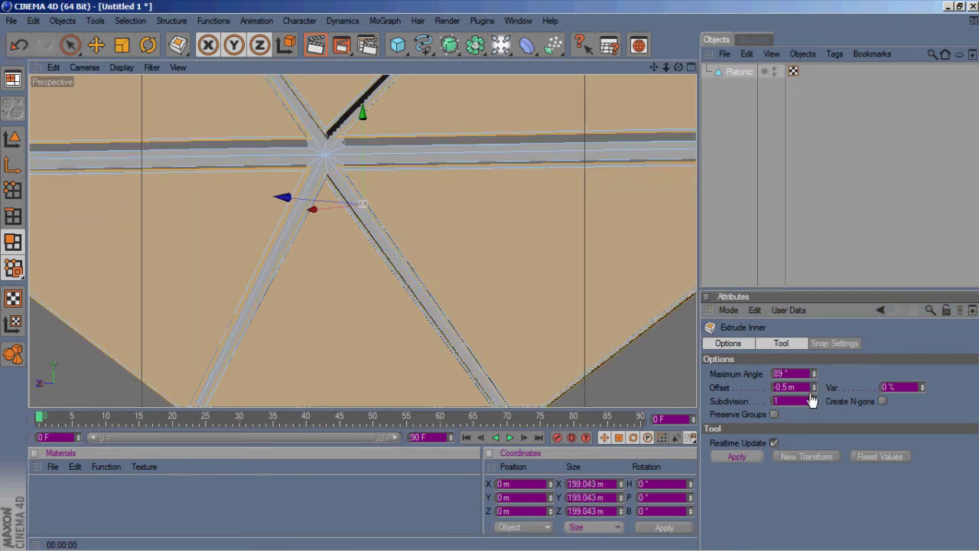
click(814, 390)
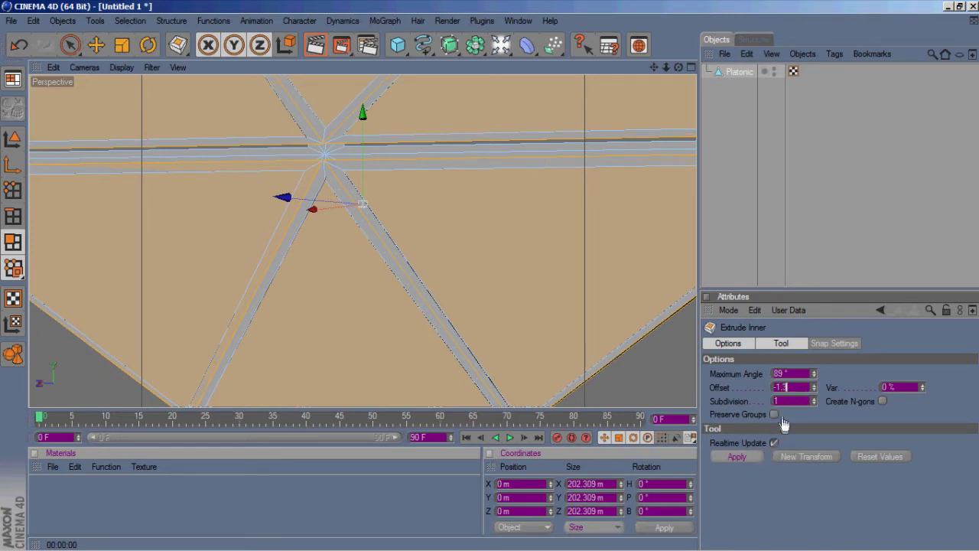
click(792, 400)
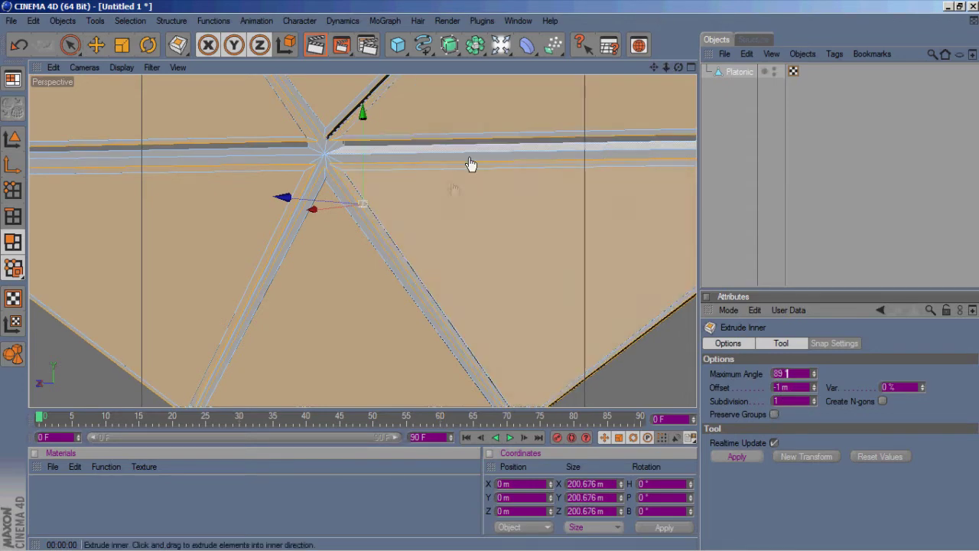
- Extrude the widened polygons outward with an offset of 2 m, keeping Preserve Groups on
scroll(462, 176, down, 5)
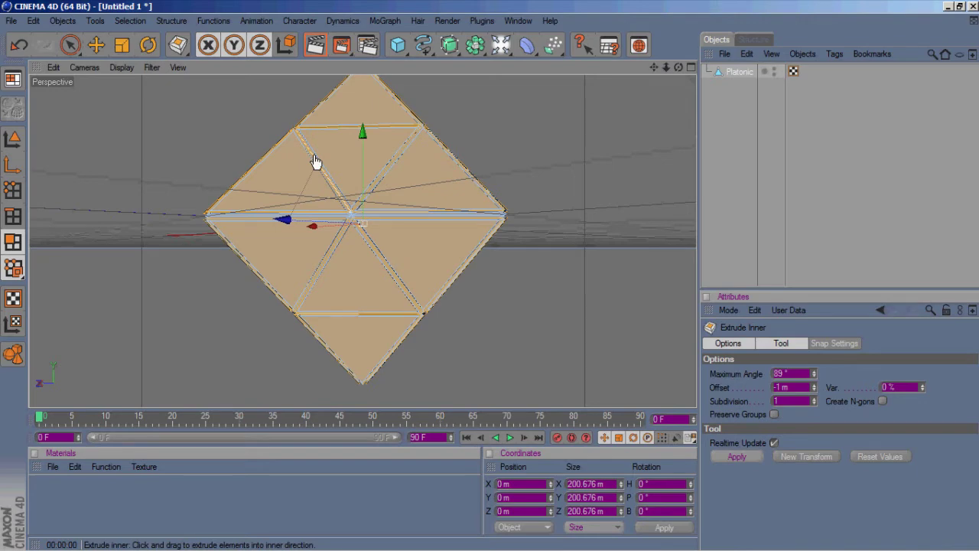
key(d)
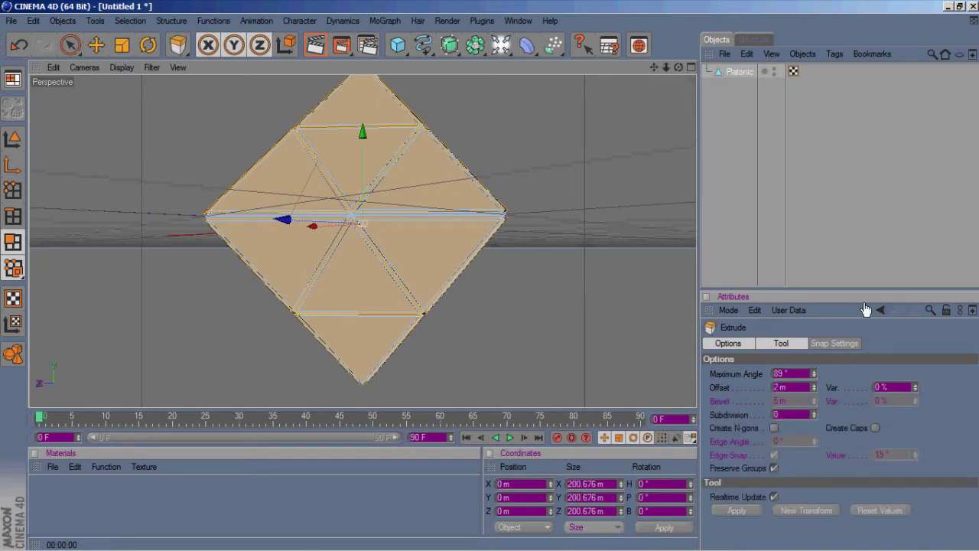
drag(676, 69, 823, 387)
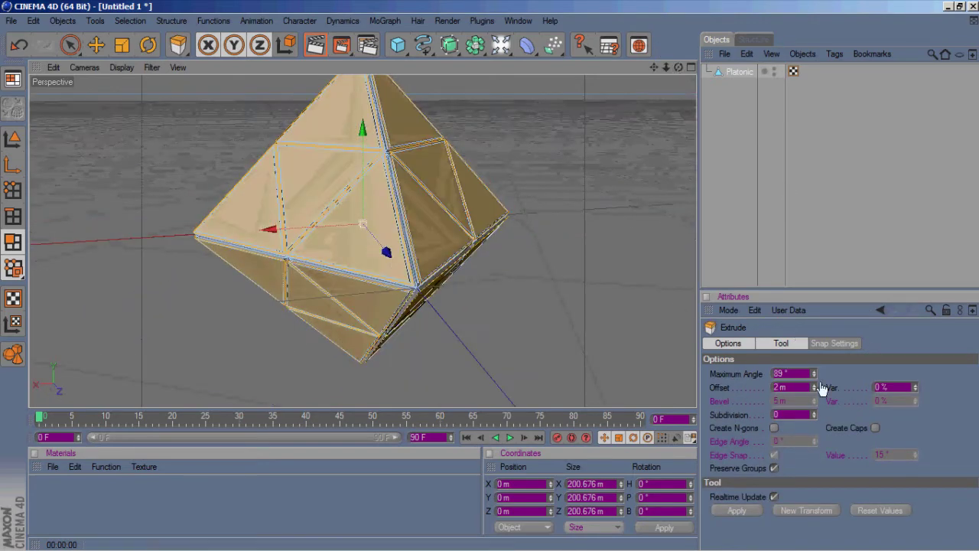
click(745, 509)
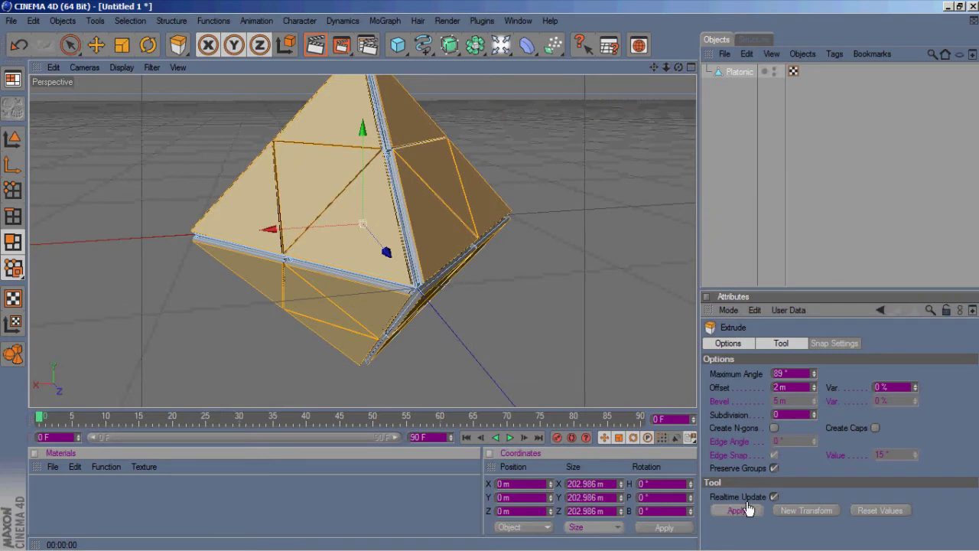
click(814, 390)
click(815, 385)
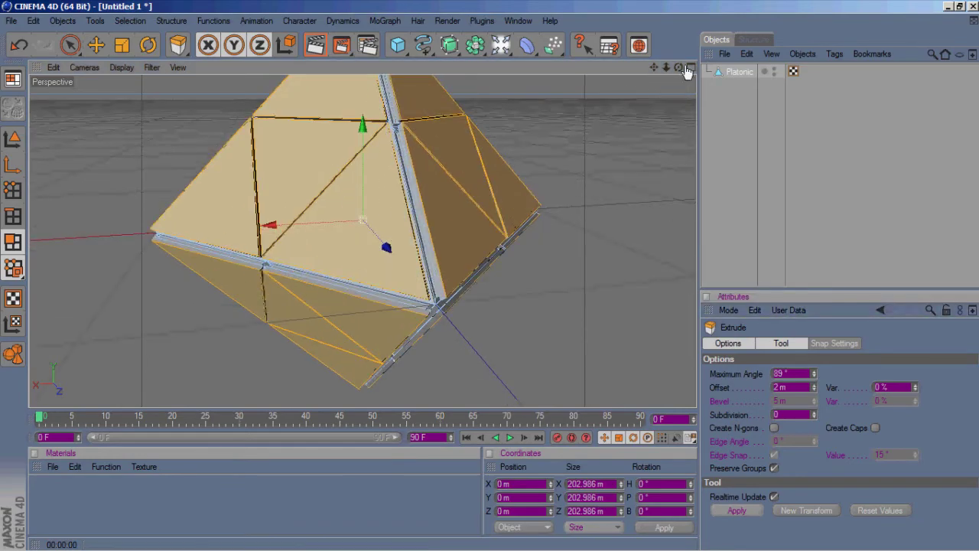
- Inspect the extruded panels, switch from polygon editing to whole-object mode with the Move tool, and select the Platonic object
drag(678, 67, 505, 284)
scroll(402, 157, up, 3)
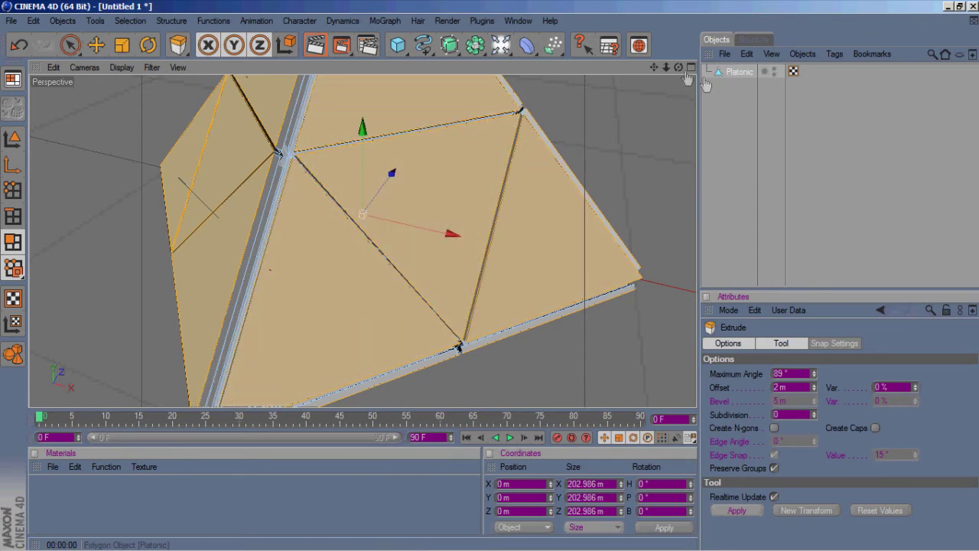
drag(677, 68, 446, 227)
scroll(446, 227, down, 5)
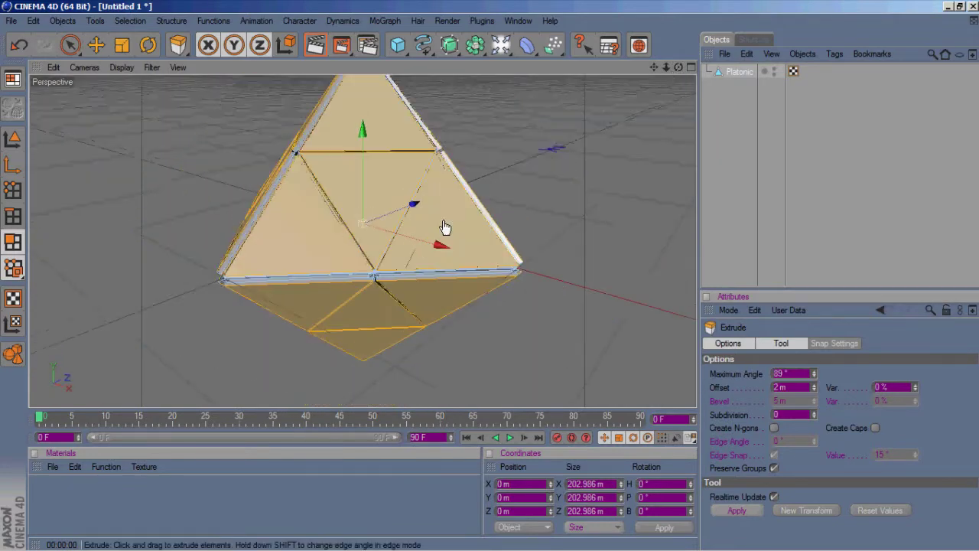
click(13, 139)
click(96, 45)
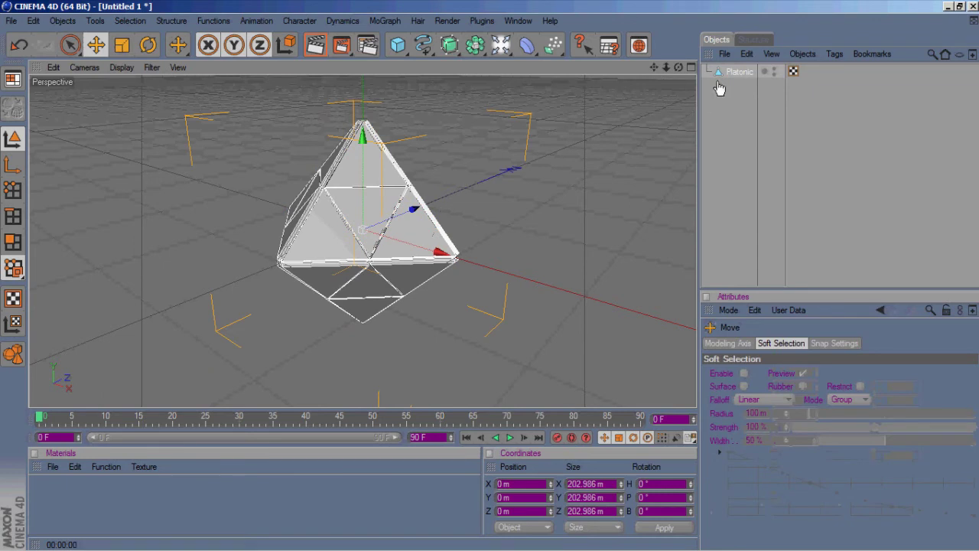
click(738, 71)
- Rotate the Platonic object to H 35°, P 35° and B 45°
click(657, 484)
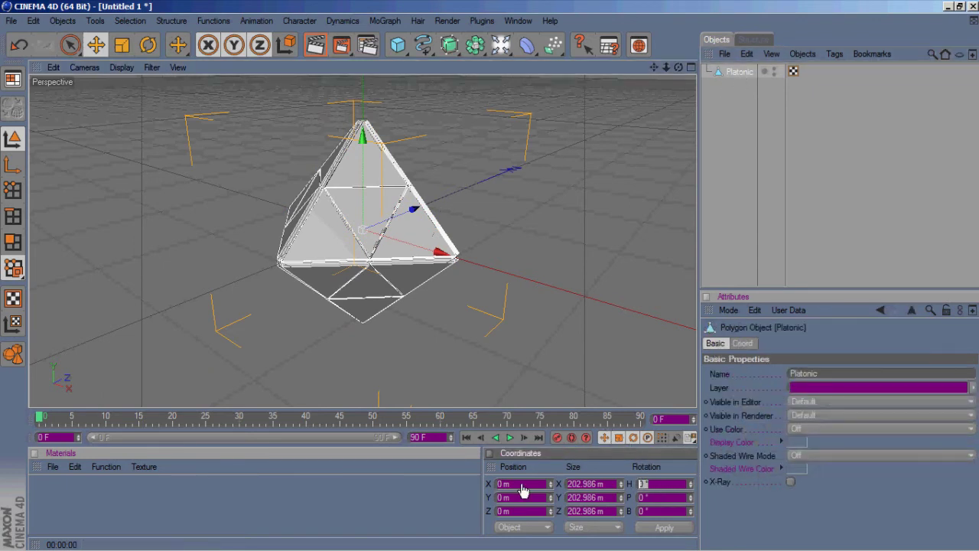
click(662, 528)
click(650, 498)
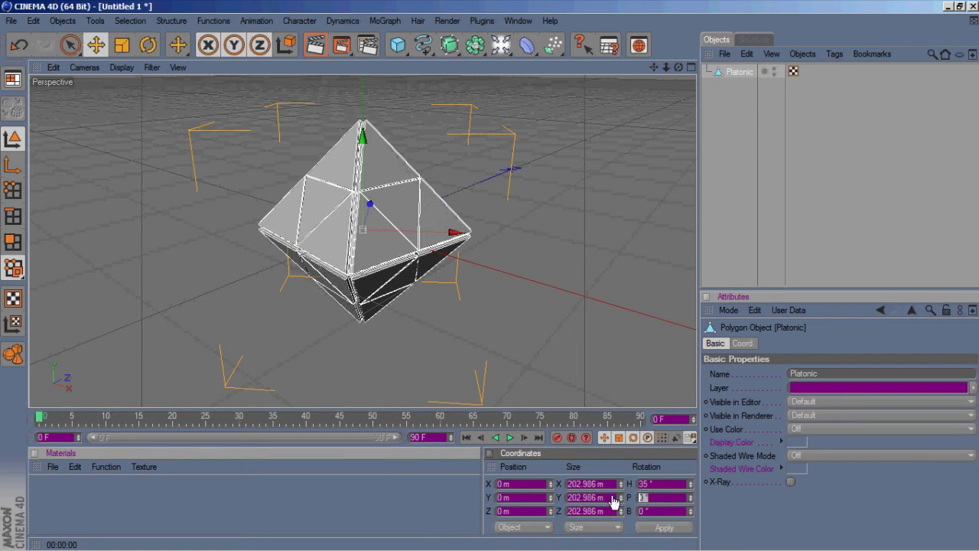
click(671, 528)
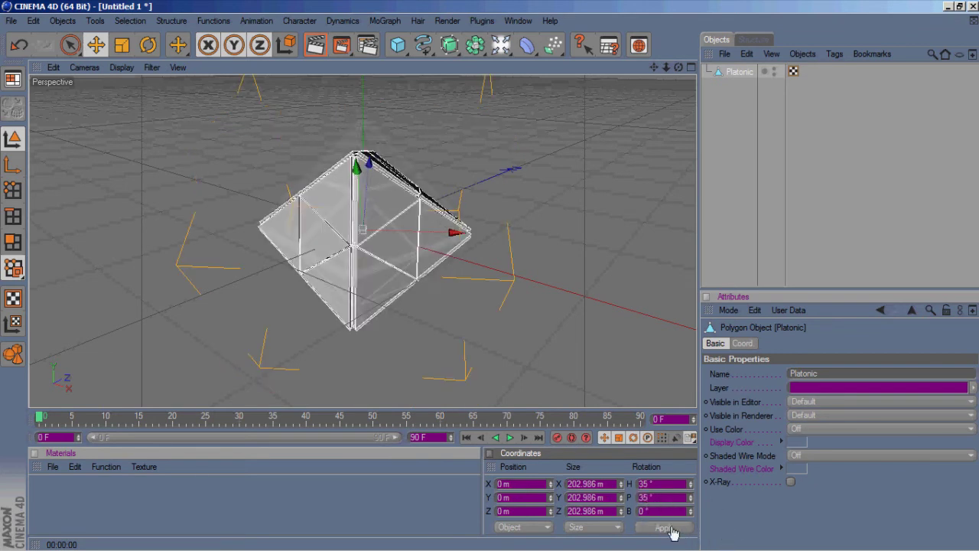
click(662, 511)
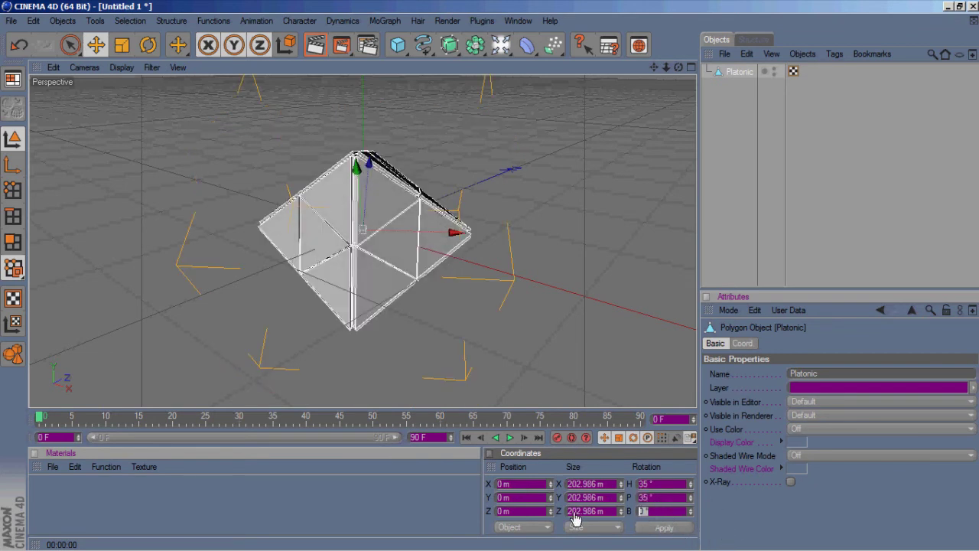
click(661, 527)
- Preview-render the tilted octahedron in the perspective view, reselect the object and inspect it from another angle
drag(678, 67, 482, 281)
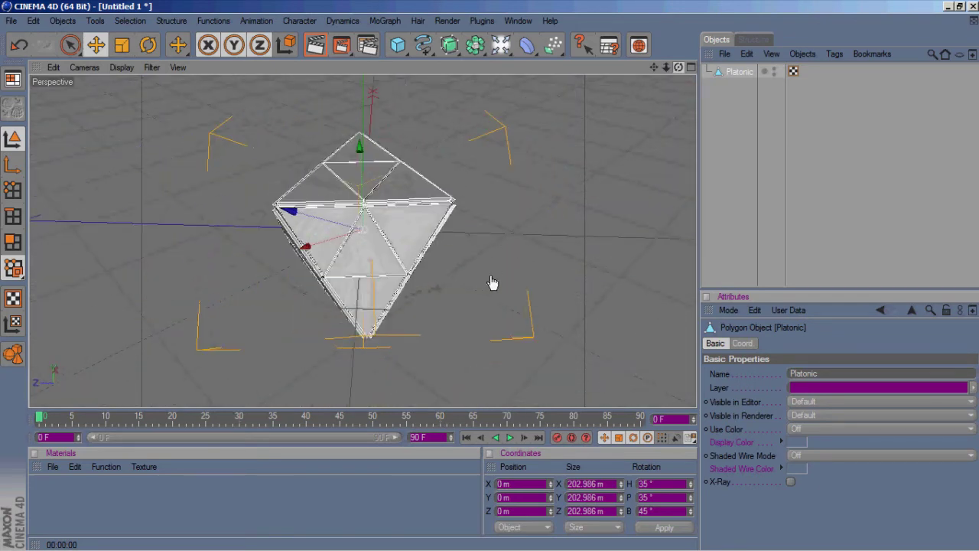
drag(492, 282, 451, 281)
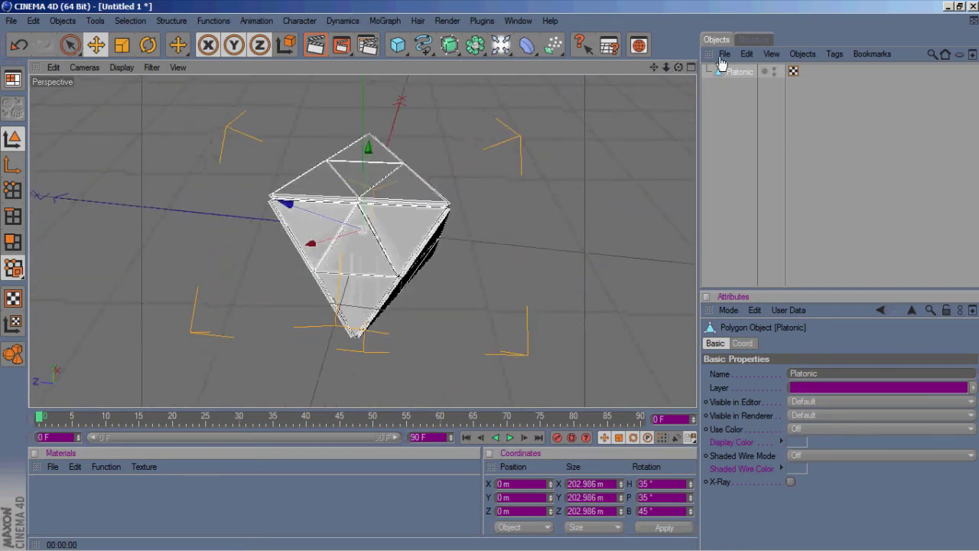
click(308, 45)
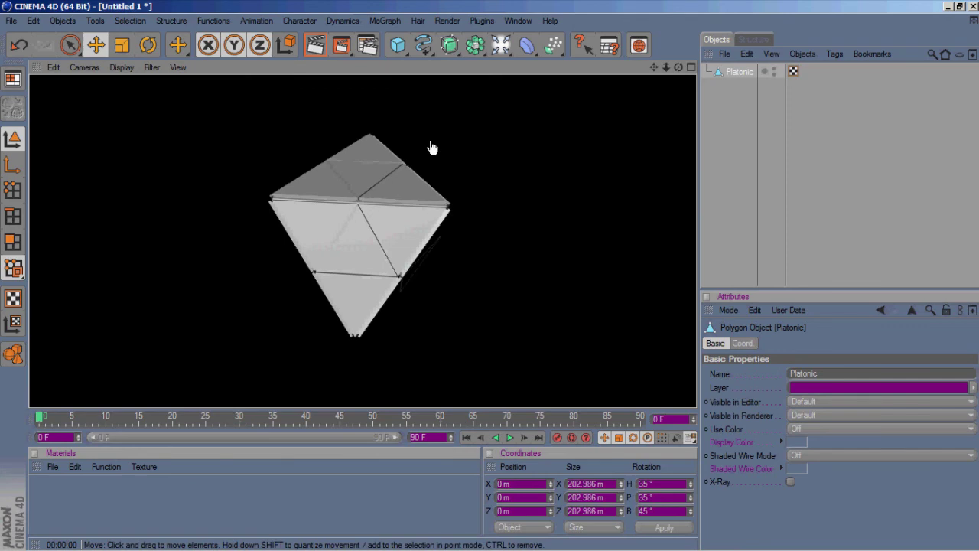
click(456, 187)
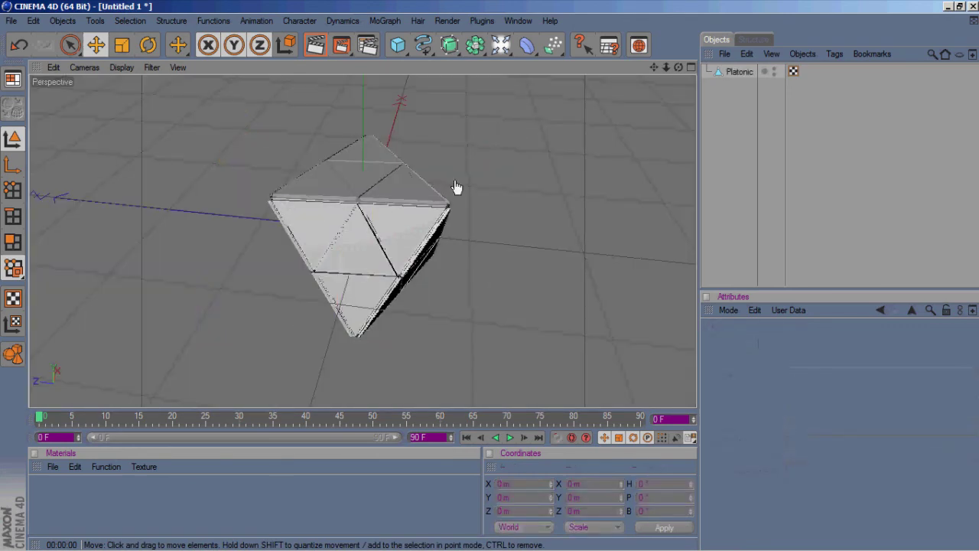
click(729, 73)
drag(677, 68, 492, 283)
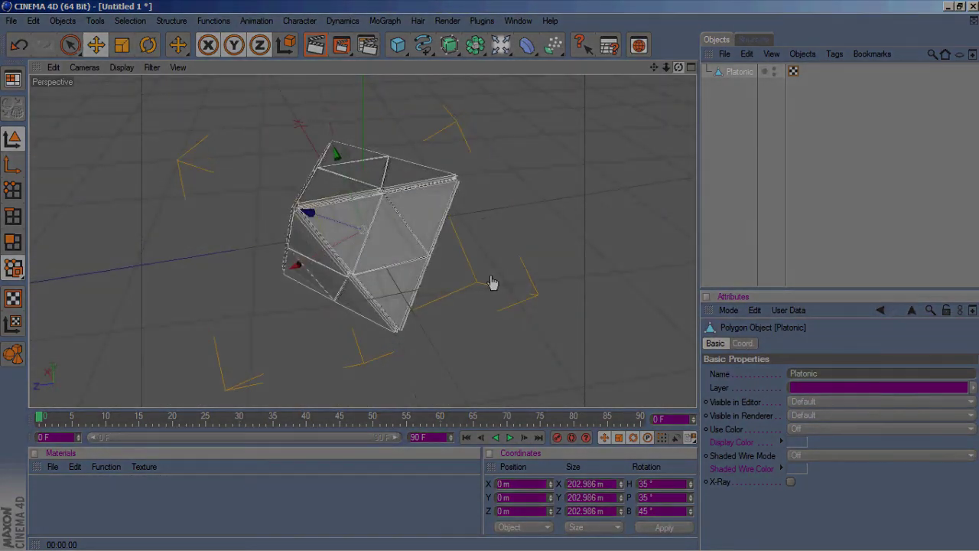